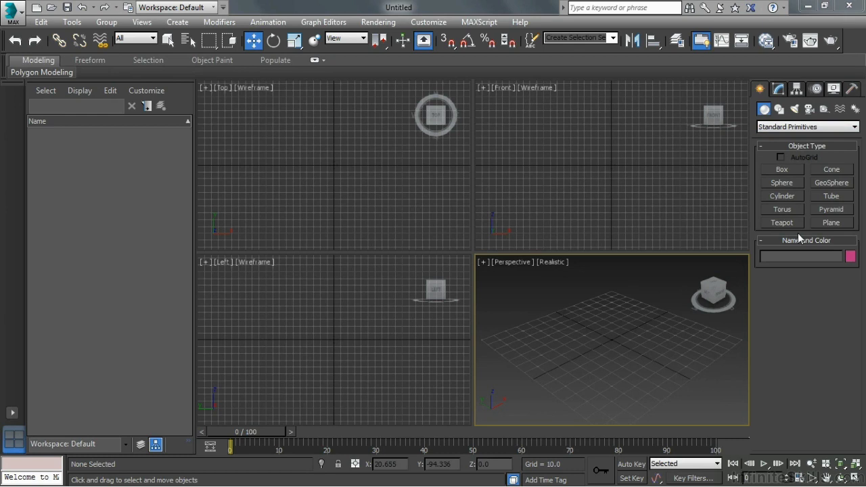
Switch the Geometry category to Extended Primitives (Hedra, Torus Knot, ChamferBox, Capsule), then reopen the category list
left_click(801, 127)
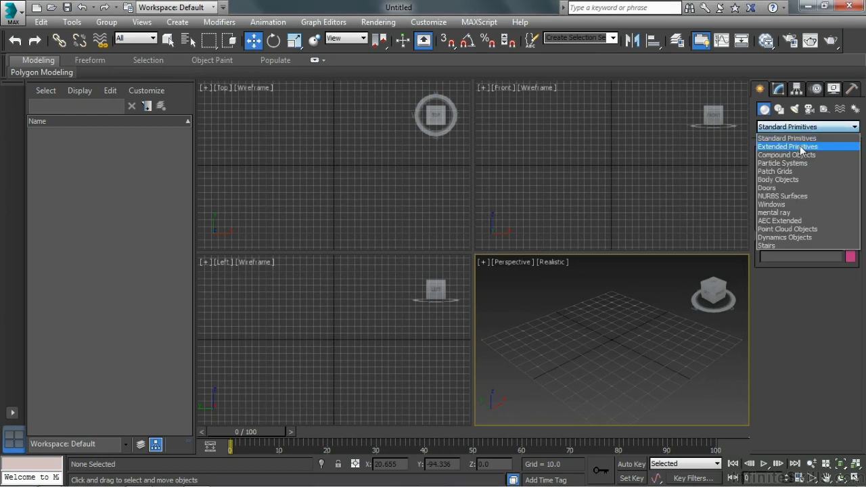
left_click(801, 147)
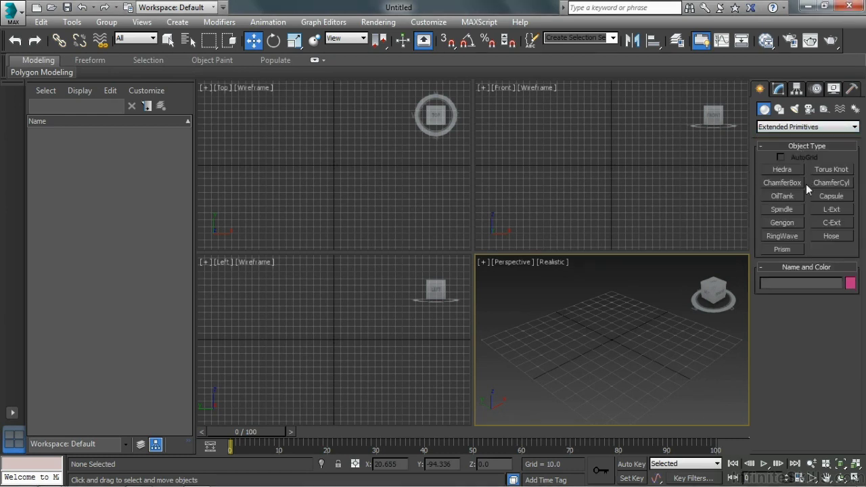
left_click(809, 126)
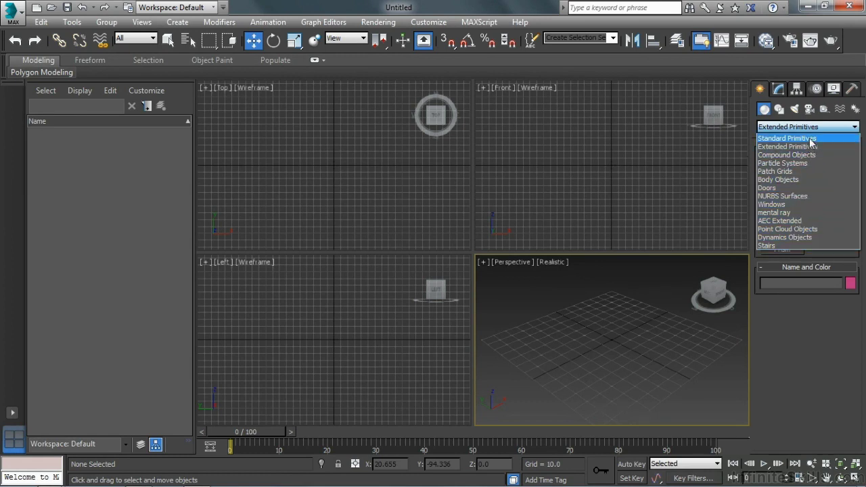
Show the Spline shape types and expand the shape category list to reveal NURBS Curves and Extended Splines
left_click(779, 110)
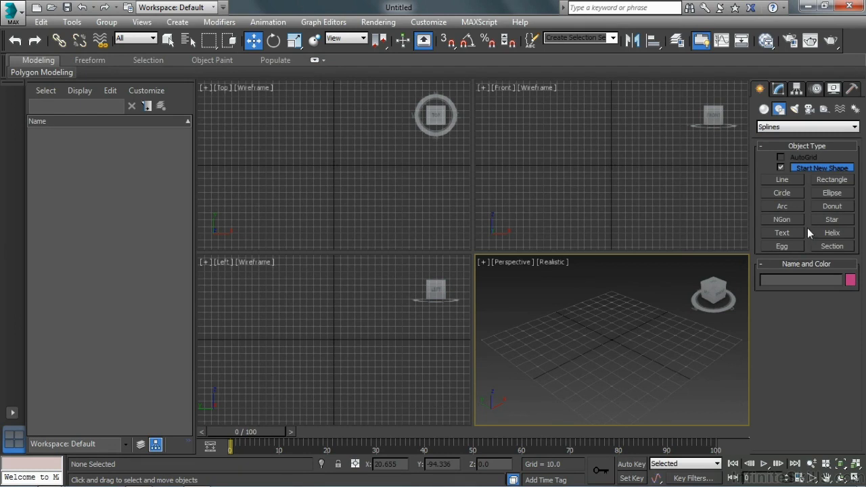
left_click(811, 127)
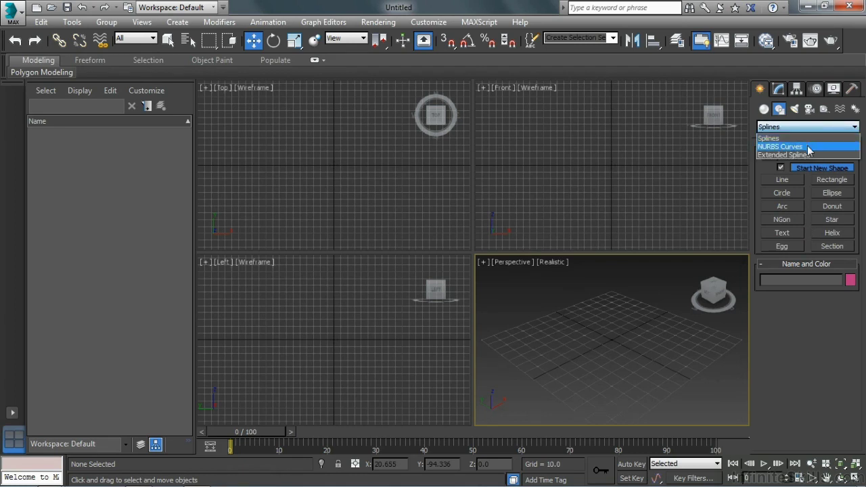
Step through the Lights and Cameras object types, ending on Helpers such as Dummy, Point and Tape
left_click(794, 109)
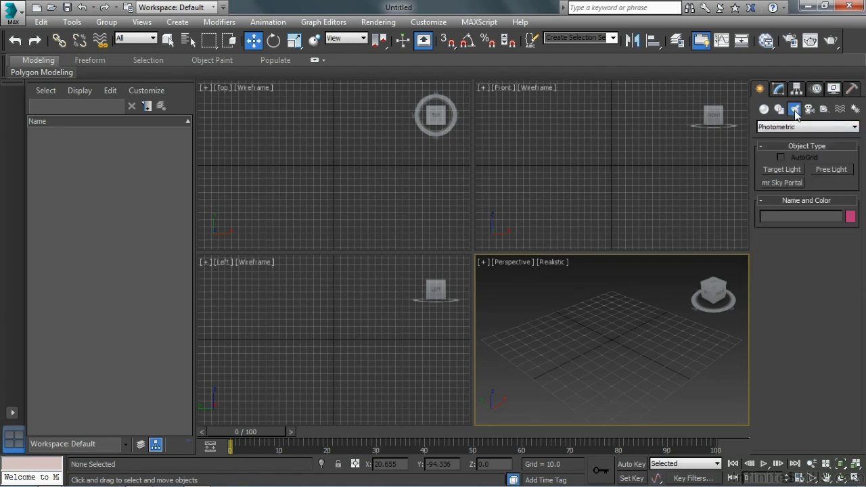
left_click(810, 110)
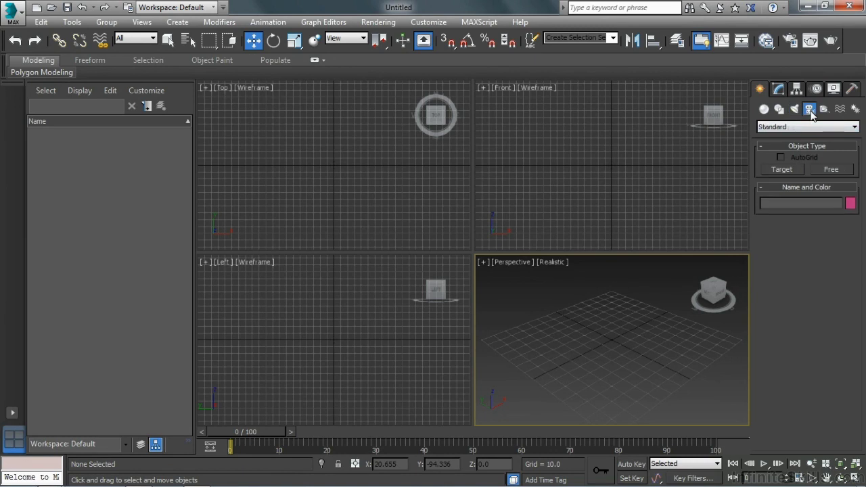
left_click(824, 111)
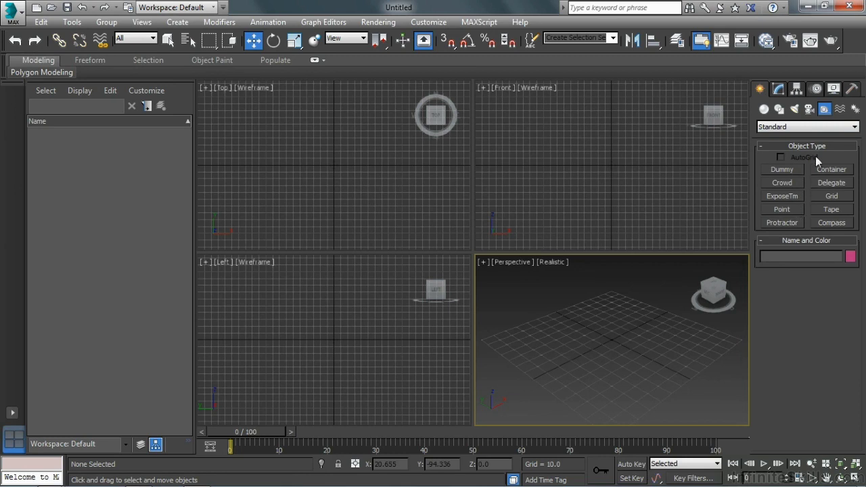
Review Space Warp forces and Deflectors, then show Systems such as Bones, Ring Array and Biped
left_click(839, 110)
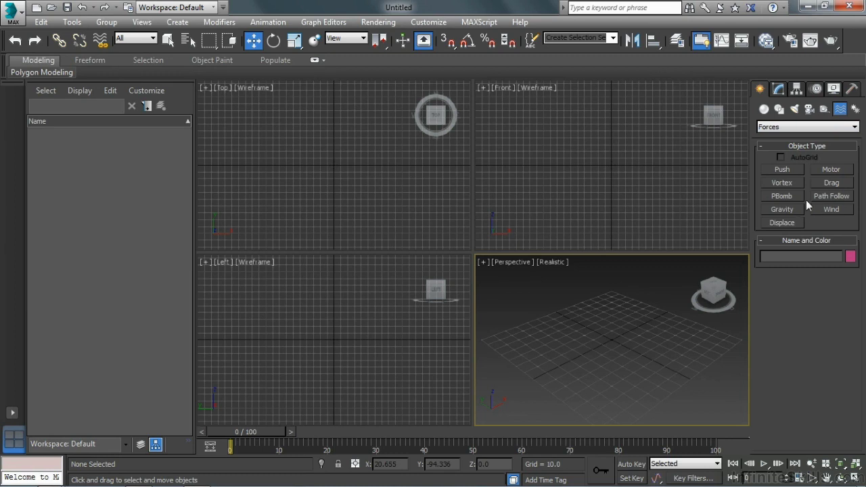
left_click(812, 127)
left_click(819, 146)
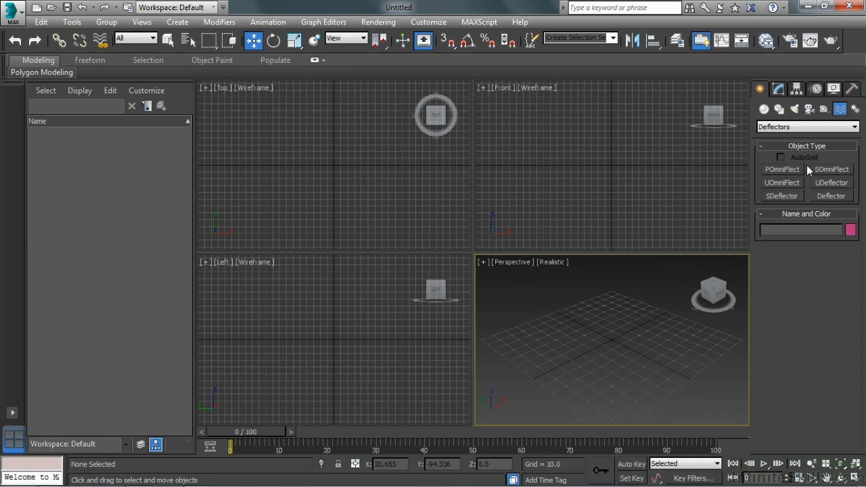
left_click(855, 109)
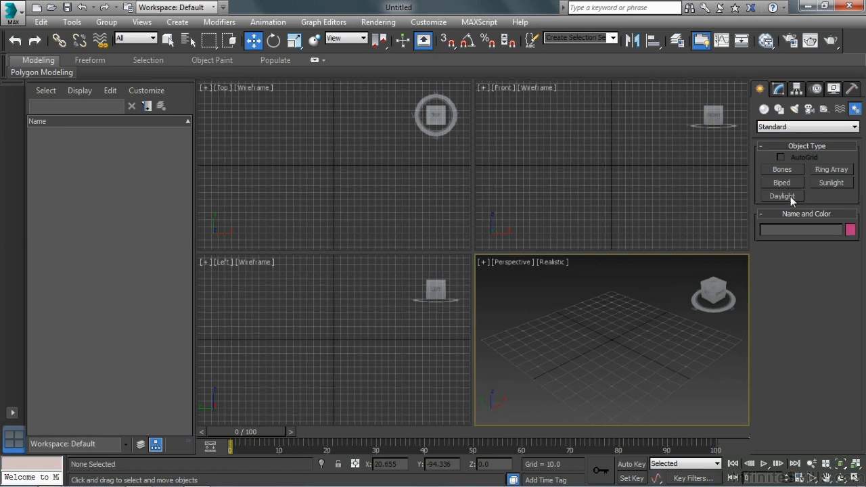
Inspect the empty Modify stack and its Modifier List, then move to the Hierarchy pivot options
left_click(781, 91)
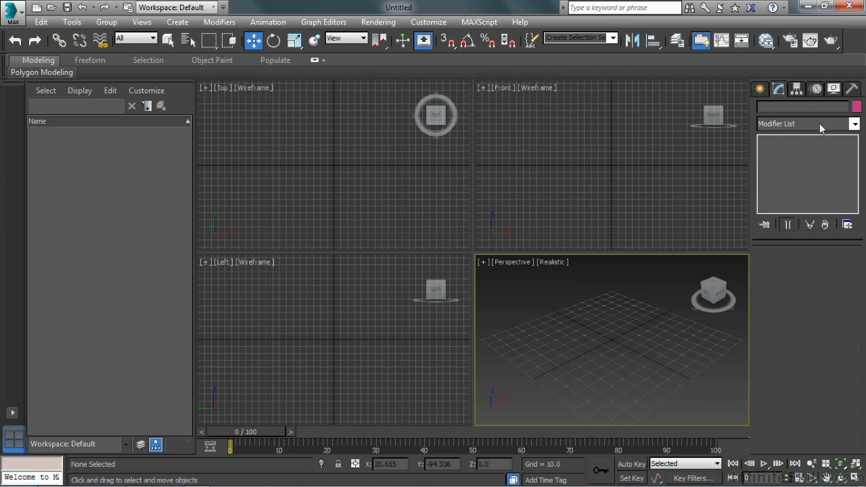
left_click(855, 124)
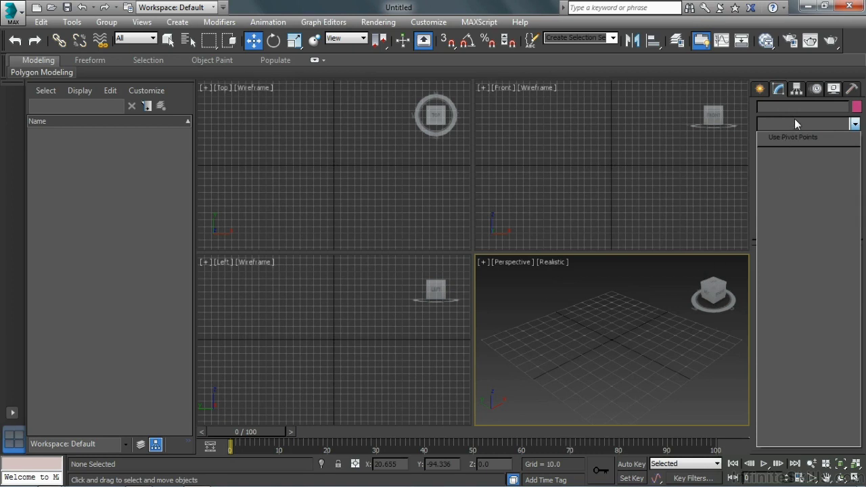
left_click(797, 90)
Review the Hierarchy IK parameters, then show the Link Info Move, Rotate and Scale locks
left_click(797, 90)
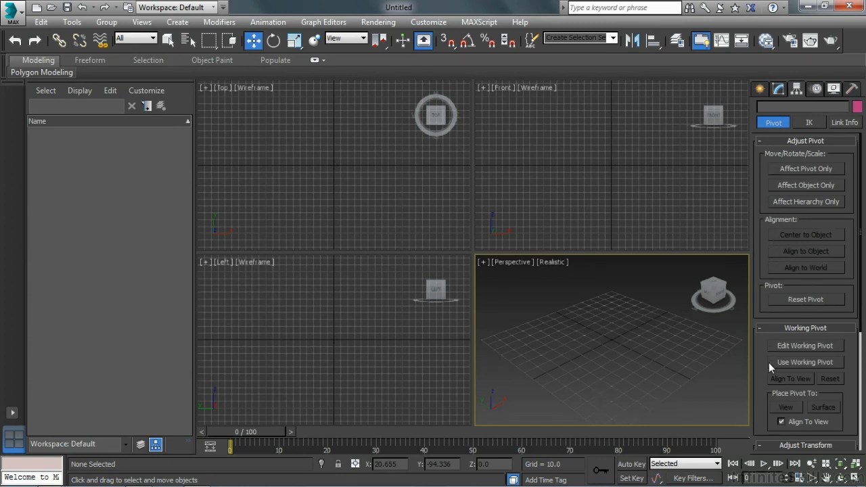
left_click(809, 122)
mouse_move(834, 165)
left_mouse_down()
mouse_move(821, 274)
mouse_move(835, 169)
left_mouse_up()
left_click(844, 124)
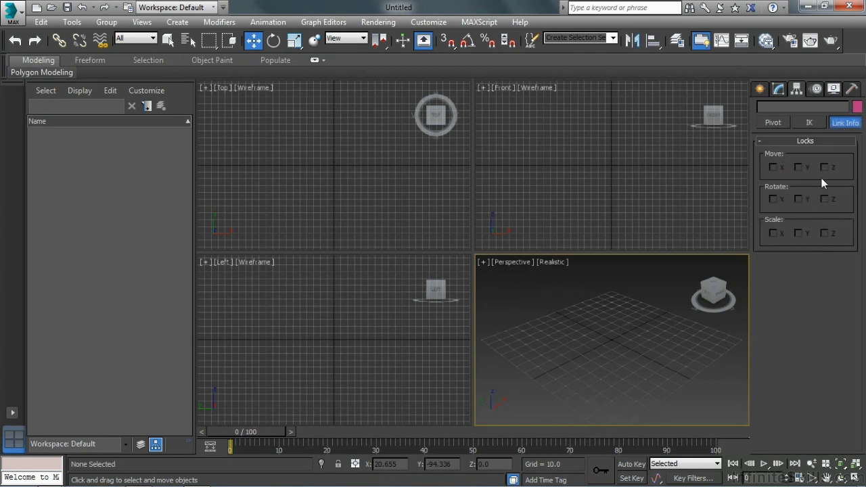
Show the Motion panel with its Assign Controller rollout expanded
left_click(817, 89)
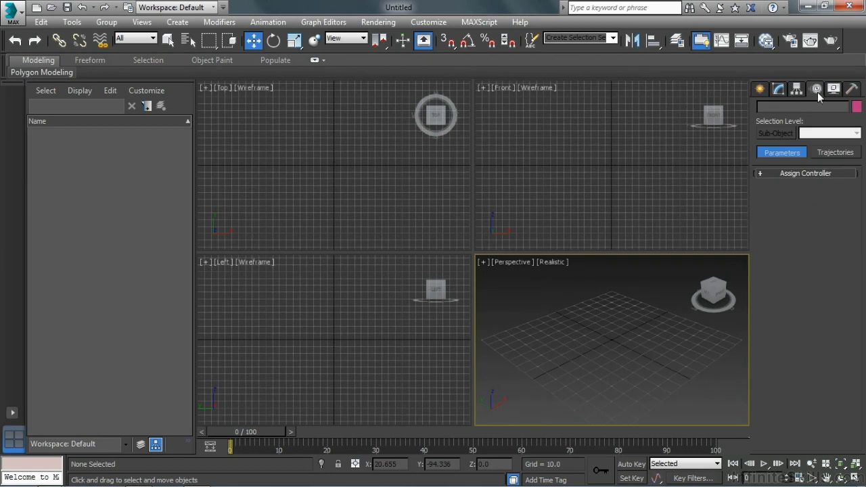
left_click(768, 174)
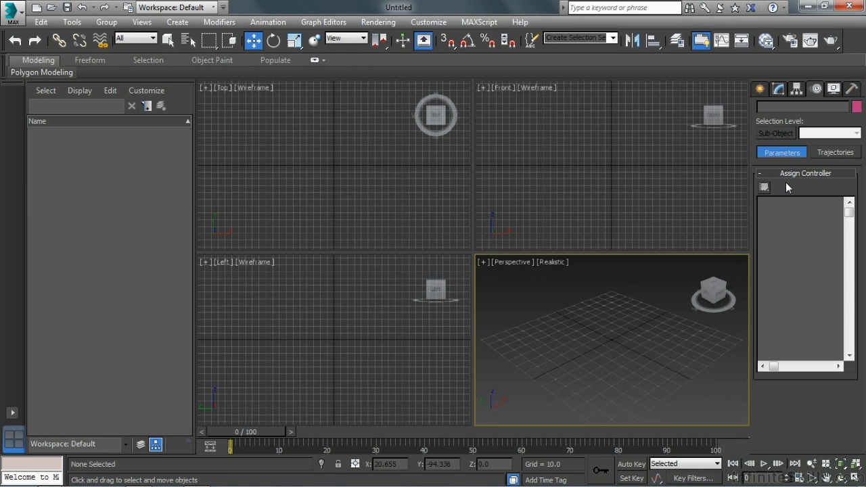
Browse the Display rollouts with Freeze expanded, then show the Utilities list (Measure, Reset XForm, MAXScript)
left_click(834, 89)
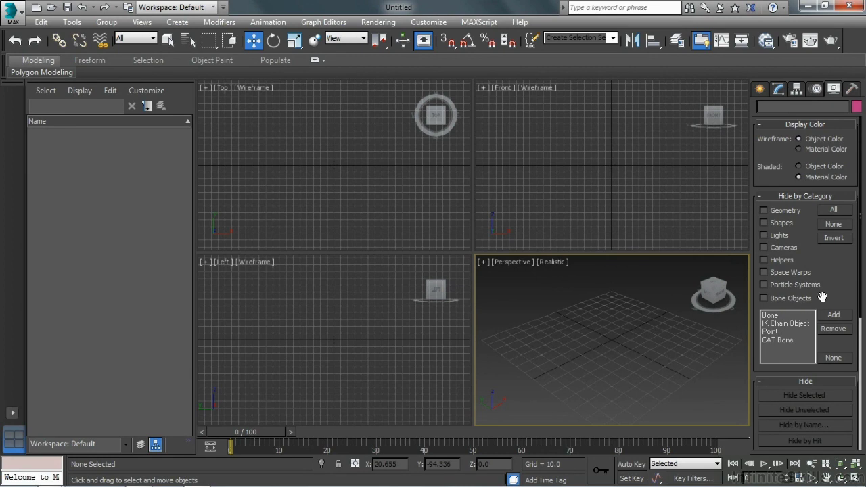
left_click_drag(820, 296, 838, 253)
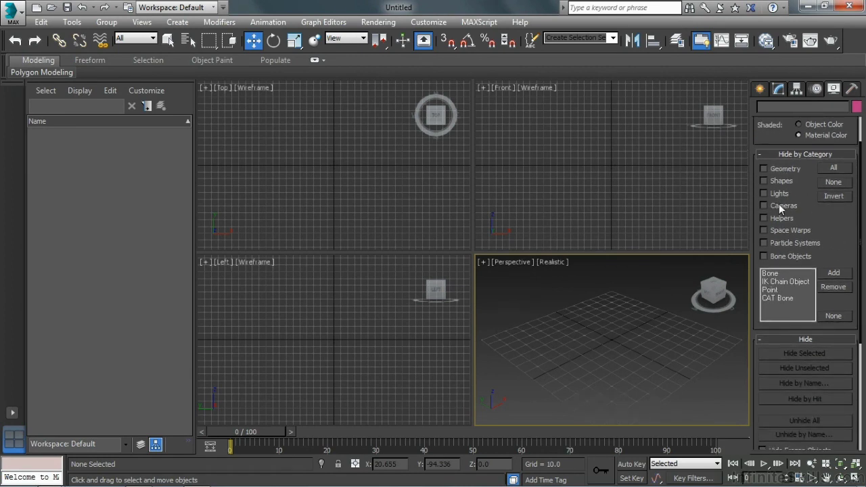
left_click_drag(820, 301, 826, 195)
left_click(787, 367)
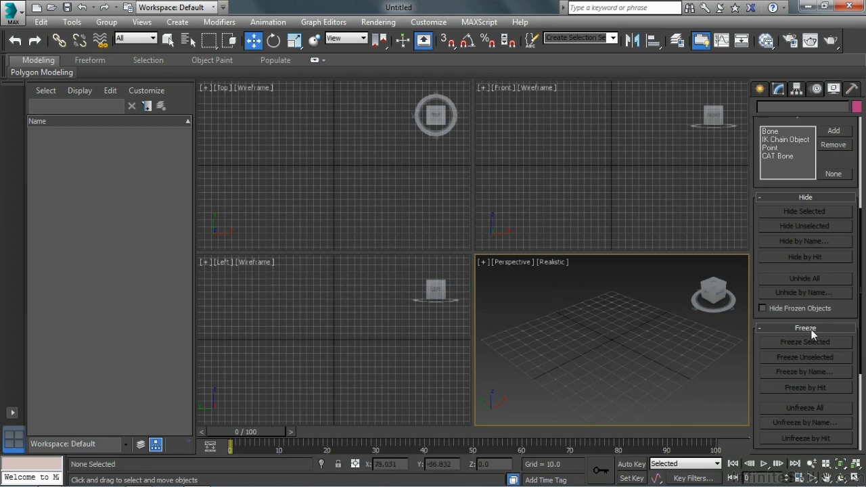
left_click_drag(853, 302, 857, 220)
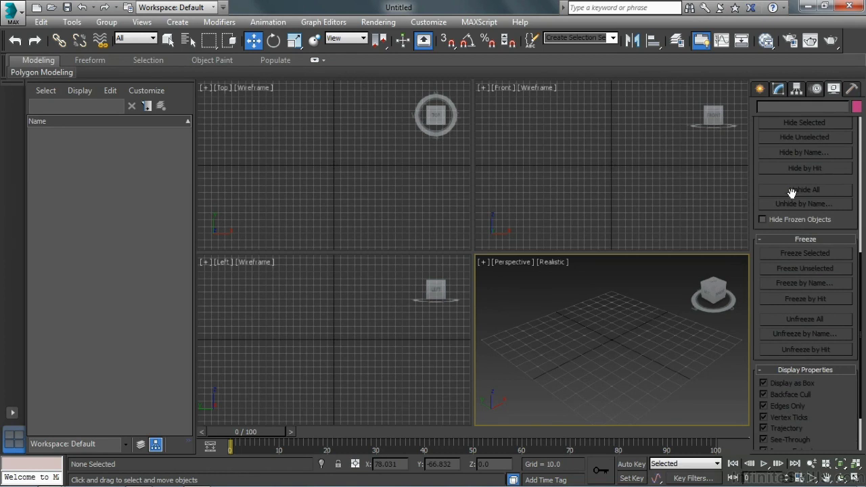
left_click(853, 89)
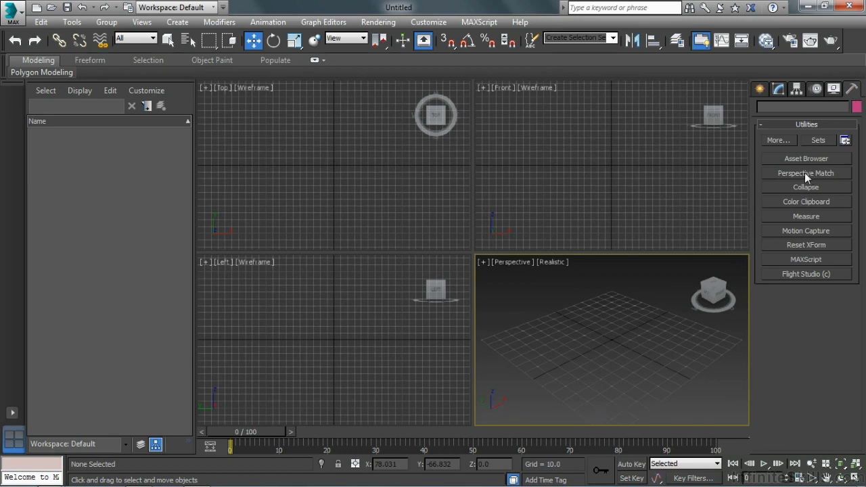
Open the More... Utilities dialog listing tools like Camera Match and Polygon Counter
left_click(789, 140)
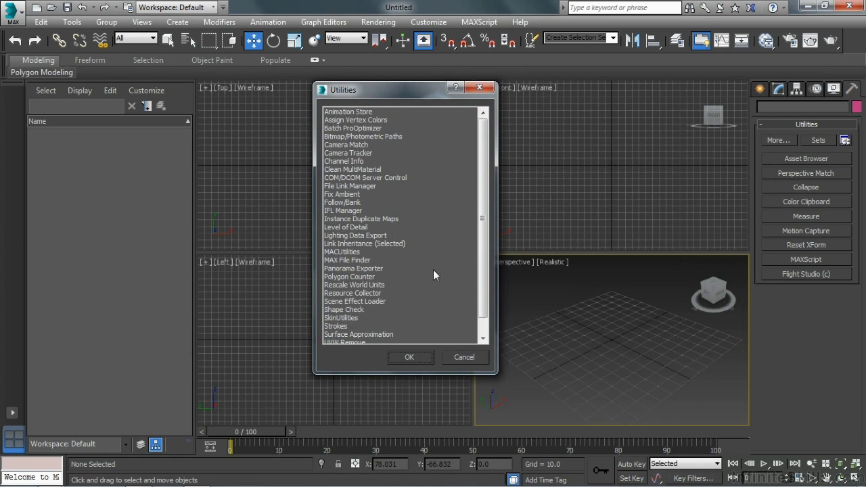
Scroll through the additional utilities list and close the dialog with OK
scroll(484, 266, "down", 1)
scroll(484, 266, "down", 1)
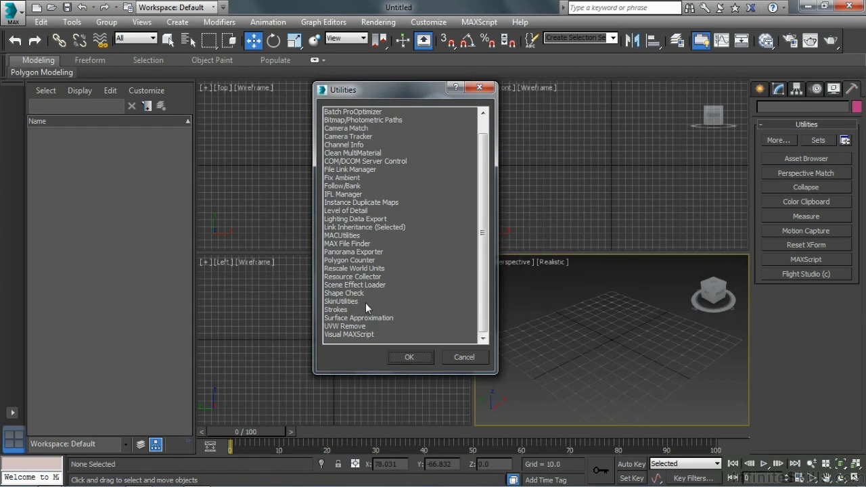
left_click(411, 357)
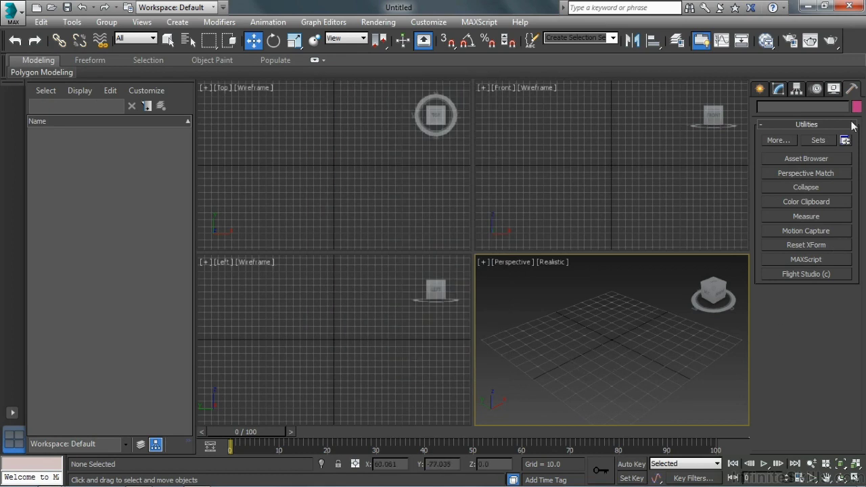
Return to Create > Geometry and pick Standard Primitives to list Box, Sphere, Cylinder, Teapot and others
left_click(761, 90)
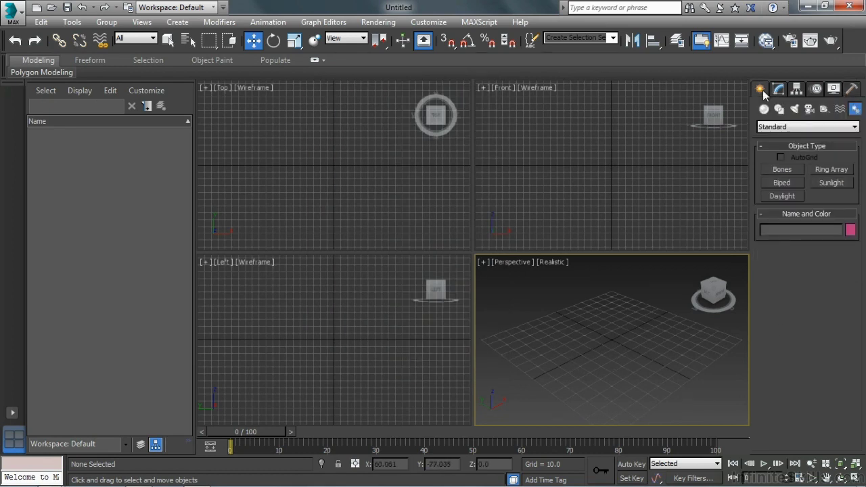
left_click(764, 109)
left_click(767, 127)
left_click(769, 134)
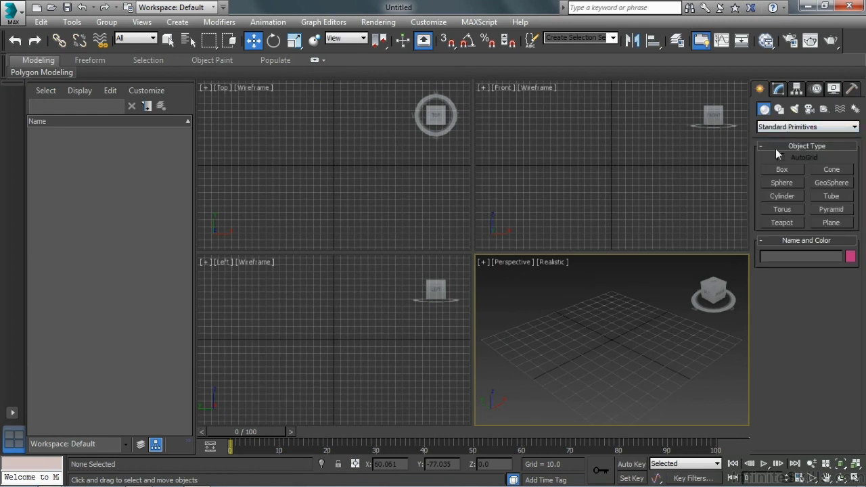